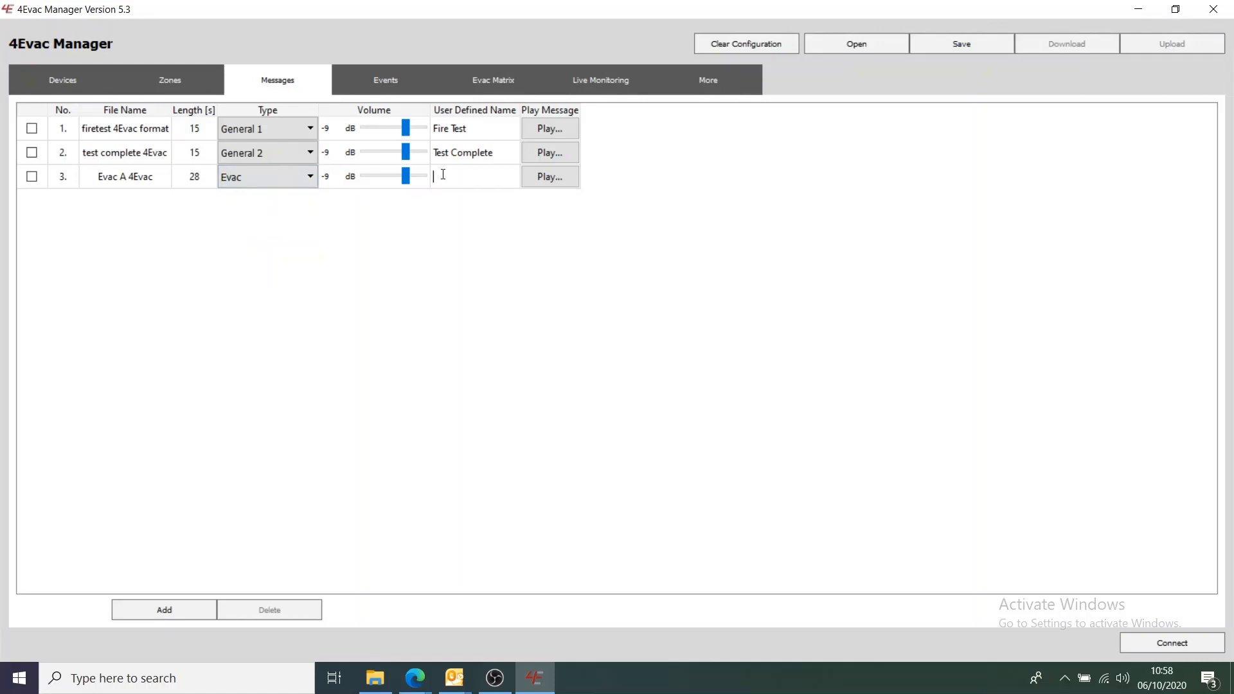
# - Name the third message 'EVAC A', then briefly play and pause its audio preview
pyautogui.write('EVAC A')
pyautogui.click(560, 181)
pyautogui.click(561, 183)
# - Browse the Events, Evac Matrix and Live Monitoring pages, ending on the More settings page
pyautogui.click(366, 78)
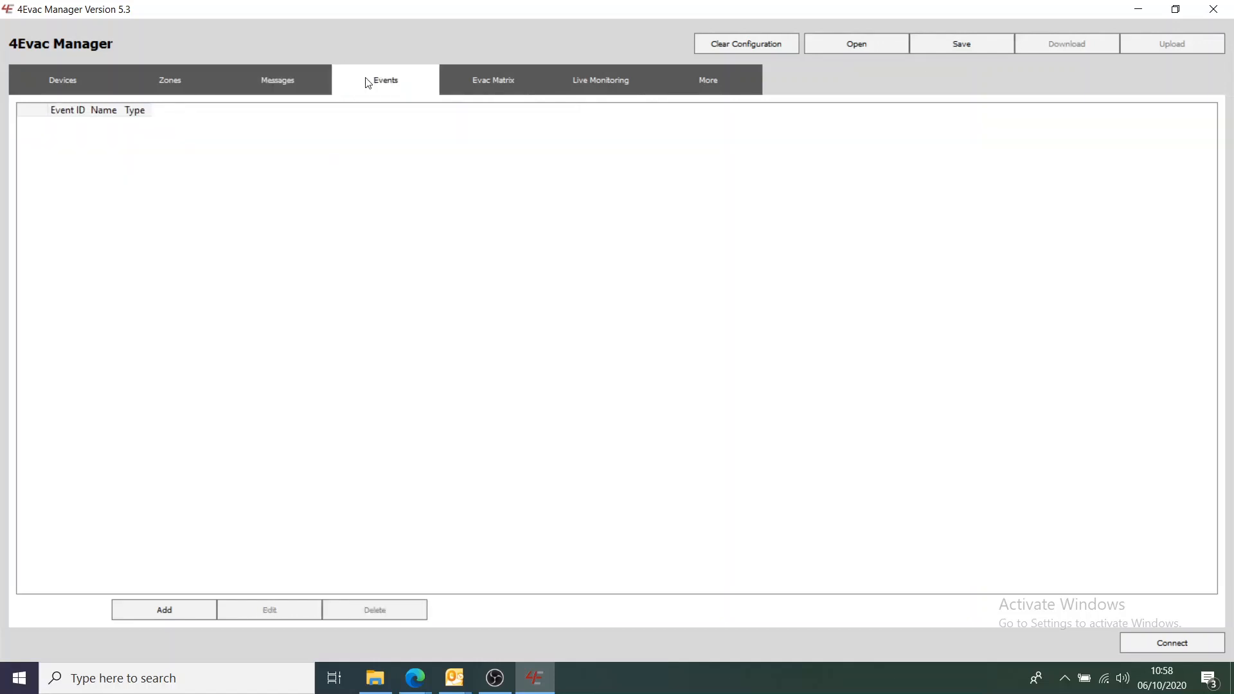
pyautogui.click(479, 89)
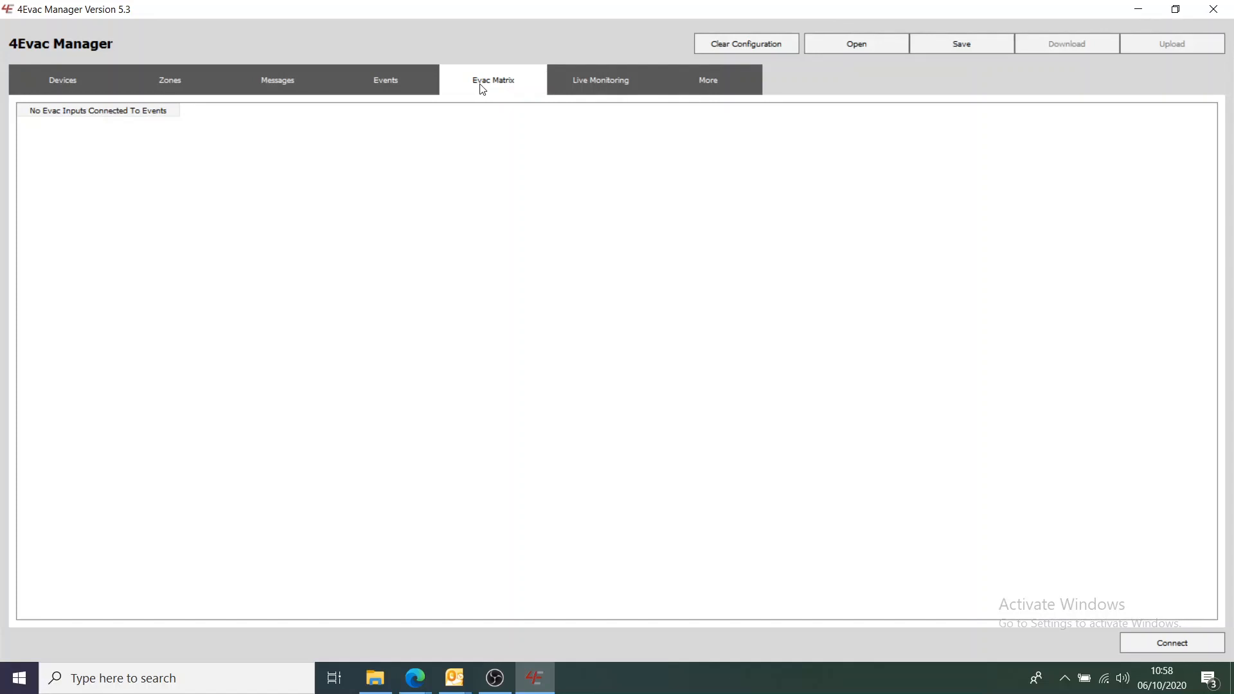
pyautogui.click(598, 80)
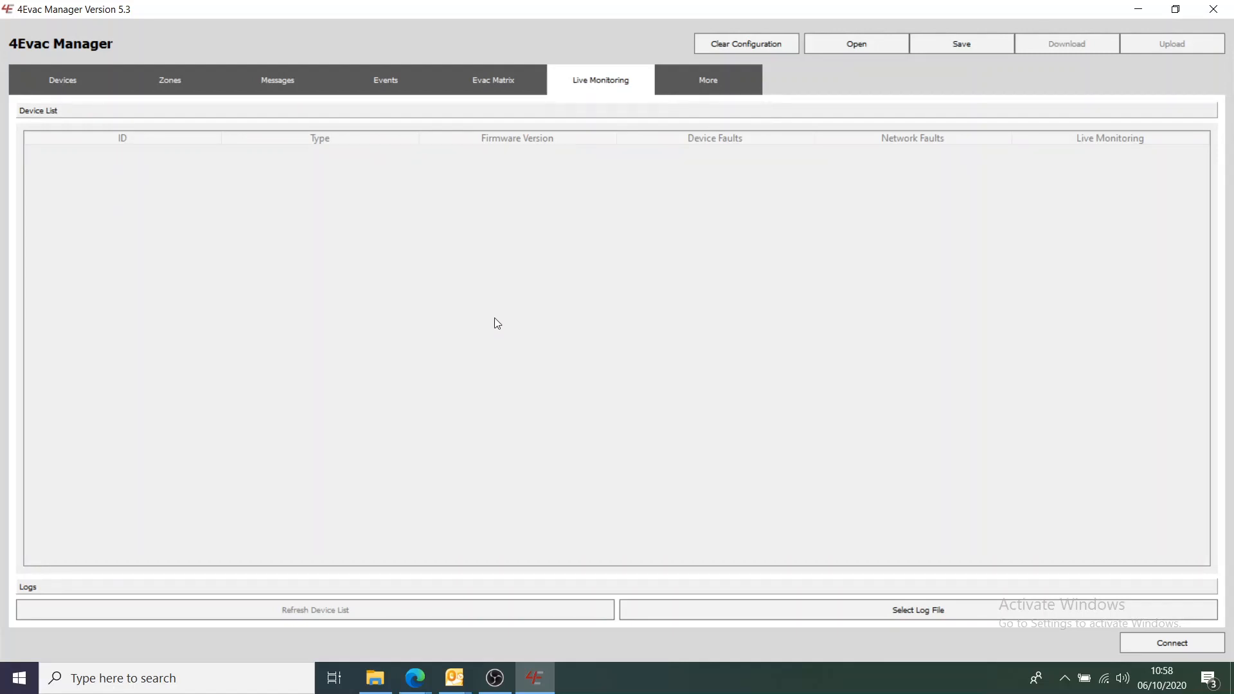
pyautogui.click(687, 88)
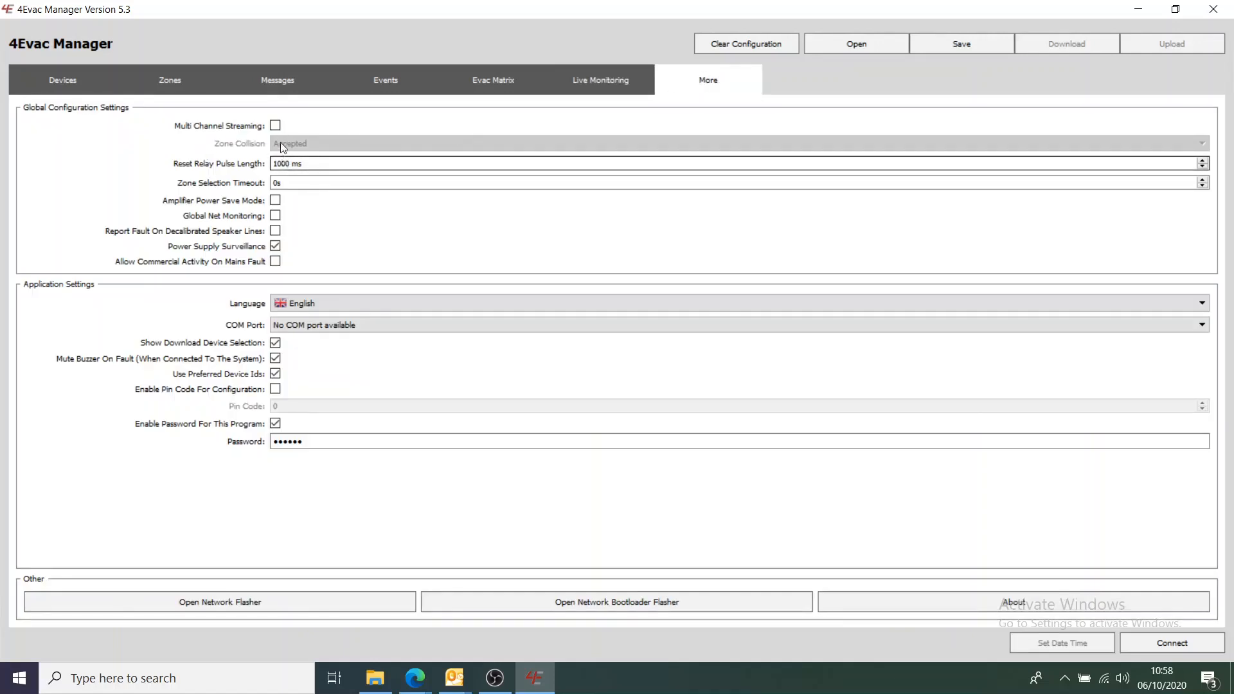
# - Tick Multi Channel Streaming, Amplifier Power Save Mode and Allow Commercial Activity On Mains Fault
pyautogui.click(275, 126)
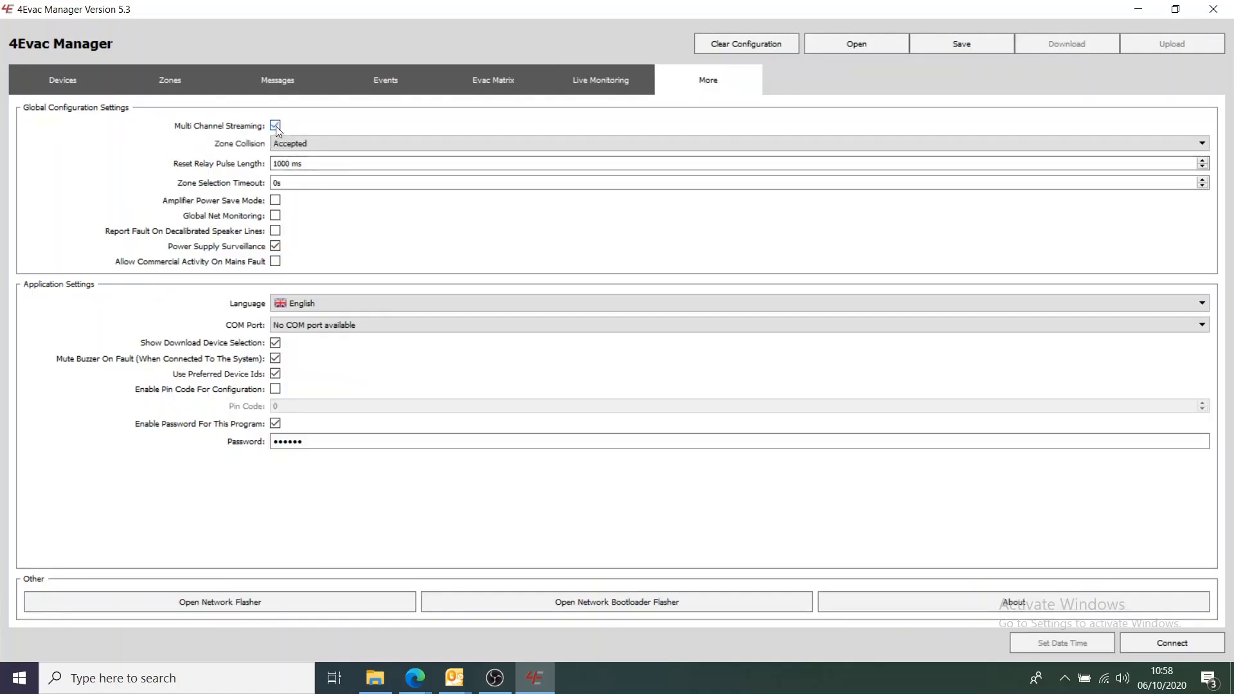
pyautogui.click(275, 202)
pyautogui.click(274, 264)
# - Start adding a new event on the Events page and set its type to Message Event
pyautogui.click(569, 79)
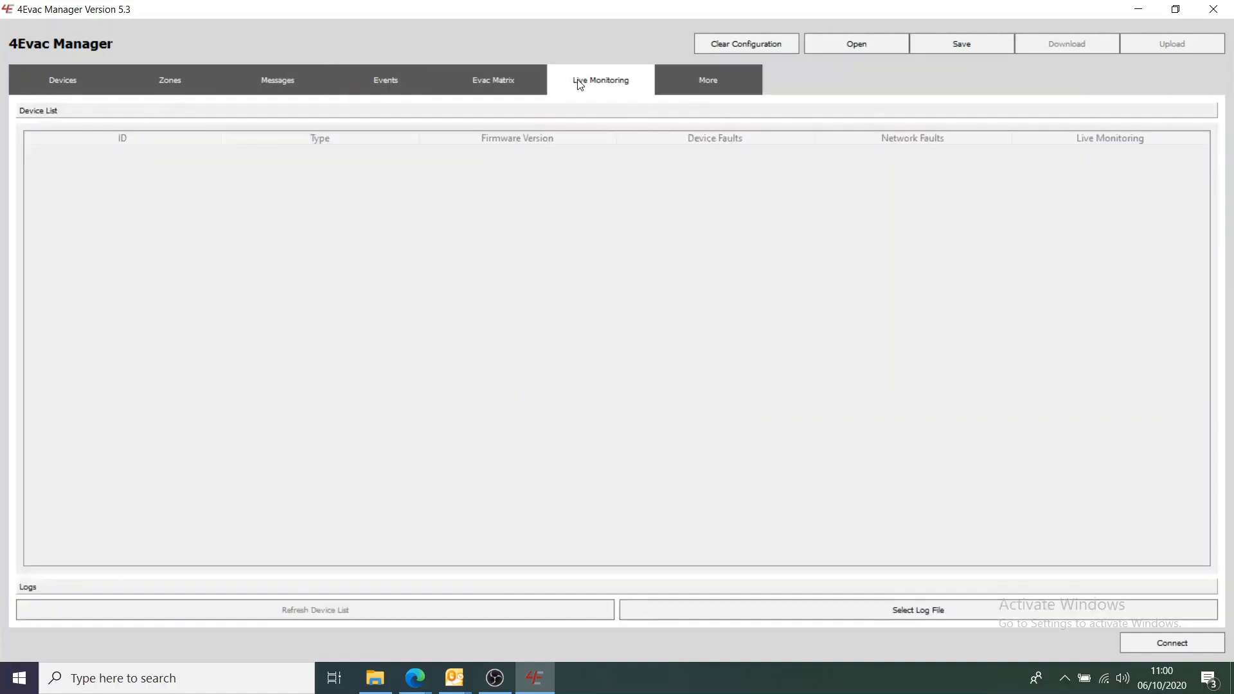
pyautogui.click(470, 82)
pyautogui.click(396, 83)
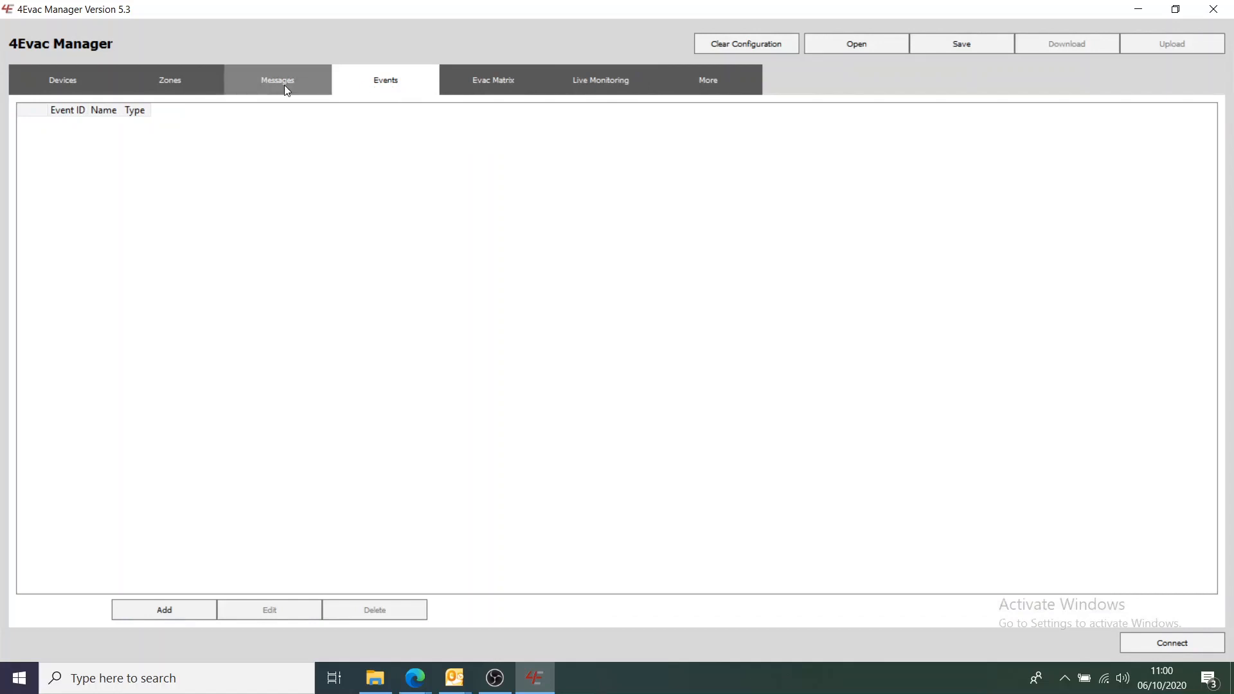
pyautogui.click(142, 616)
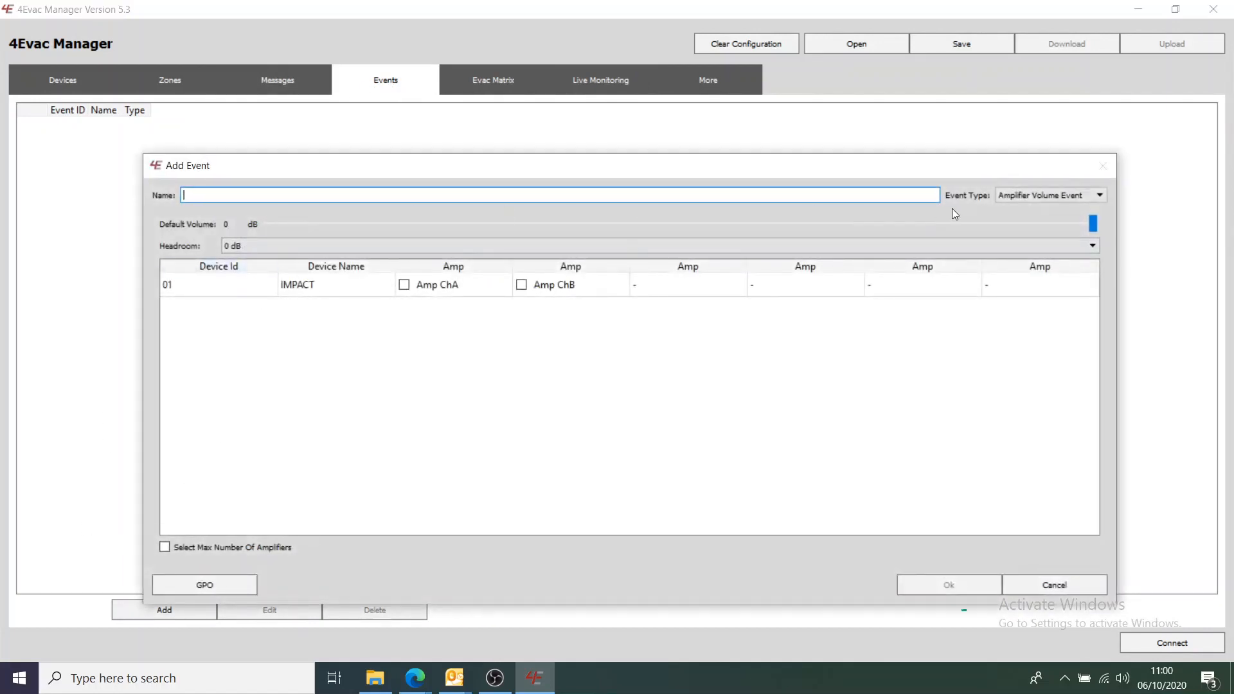
pyautogui.click(1038, 198)
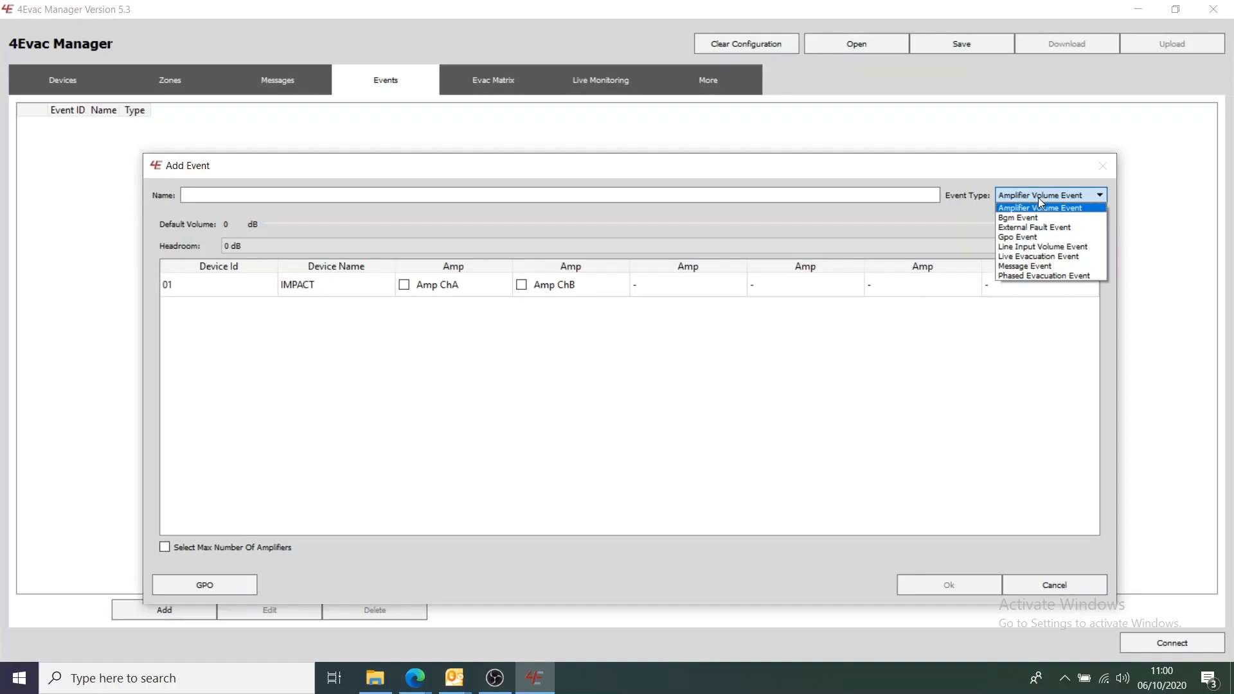
pyautogui.click(1029, 266)
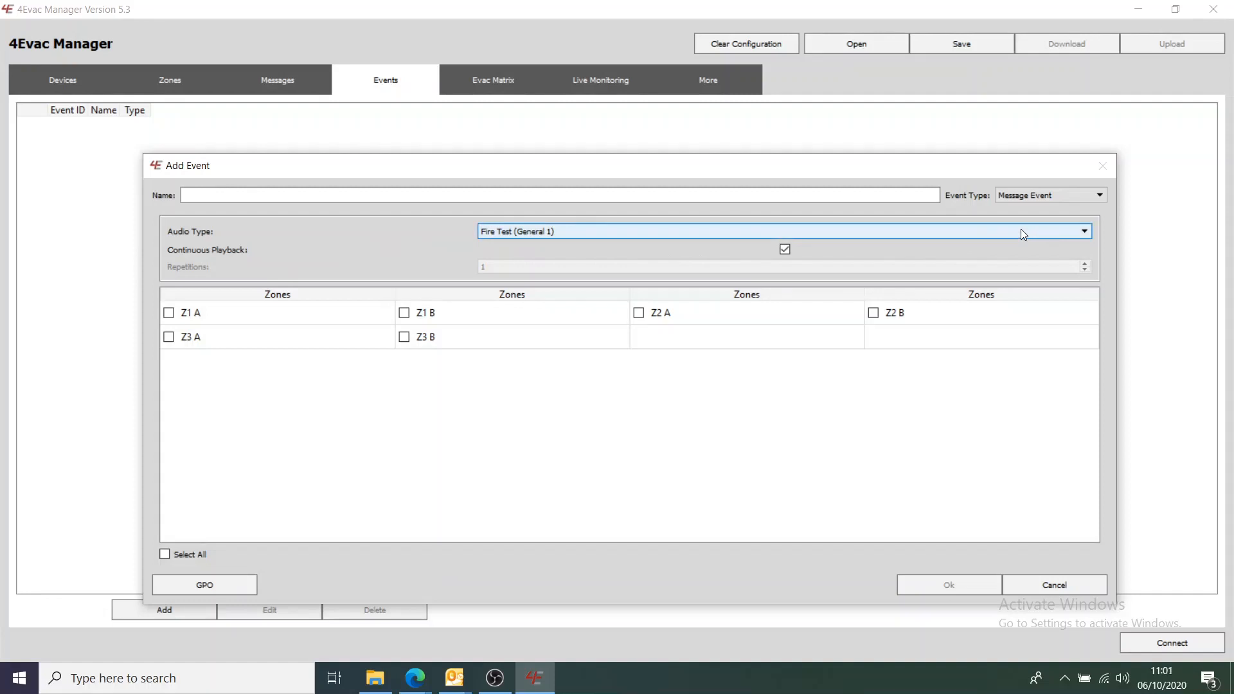
# - Try toggling Continuous Playback and Repetitions, then cancel the event and return to Messages
pyautogui.click(785, 249)
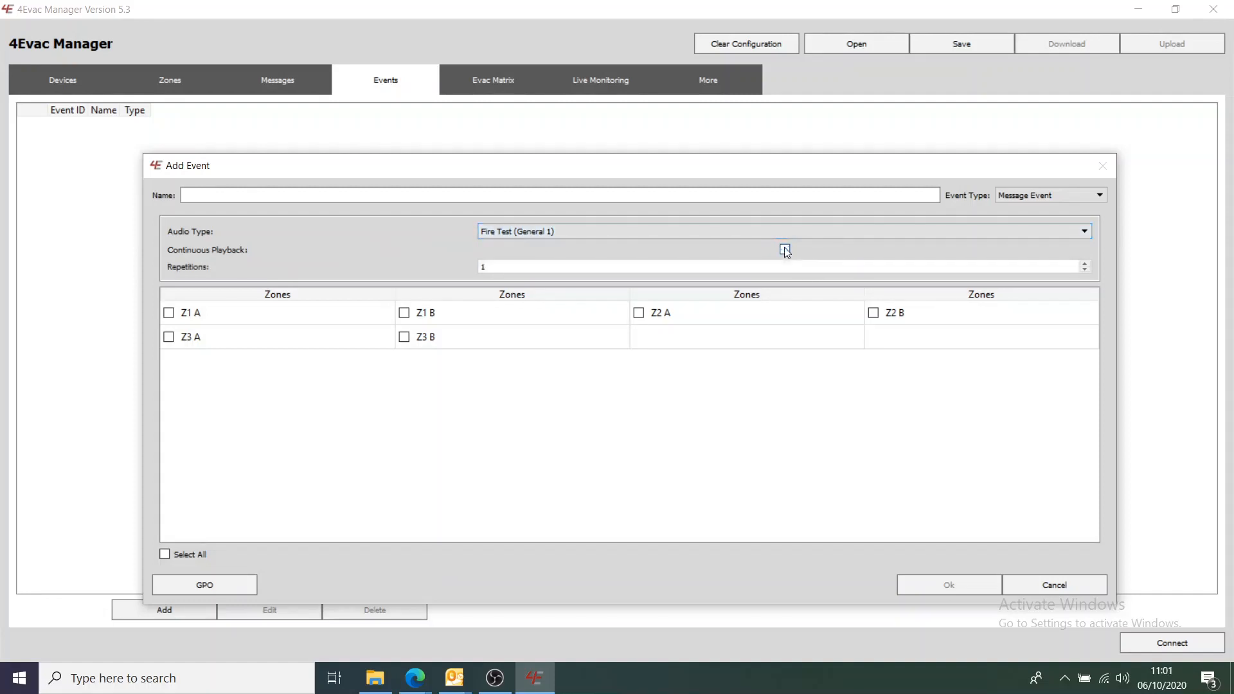
pyautogui.click(1085, 270)
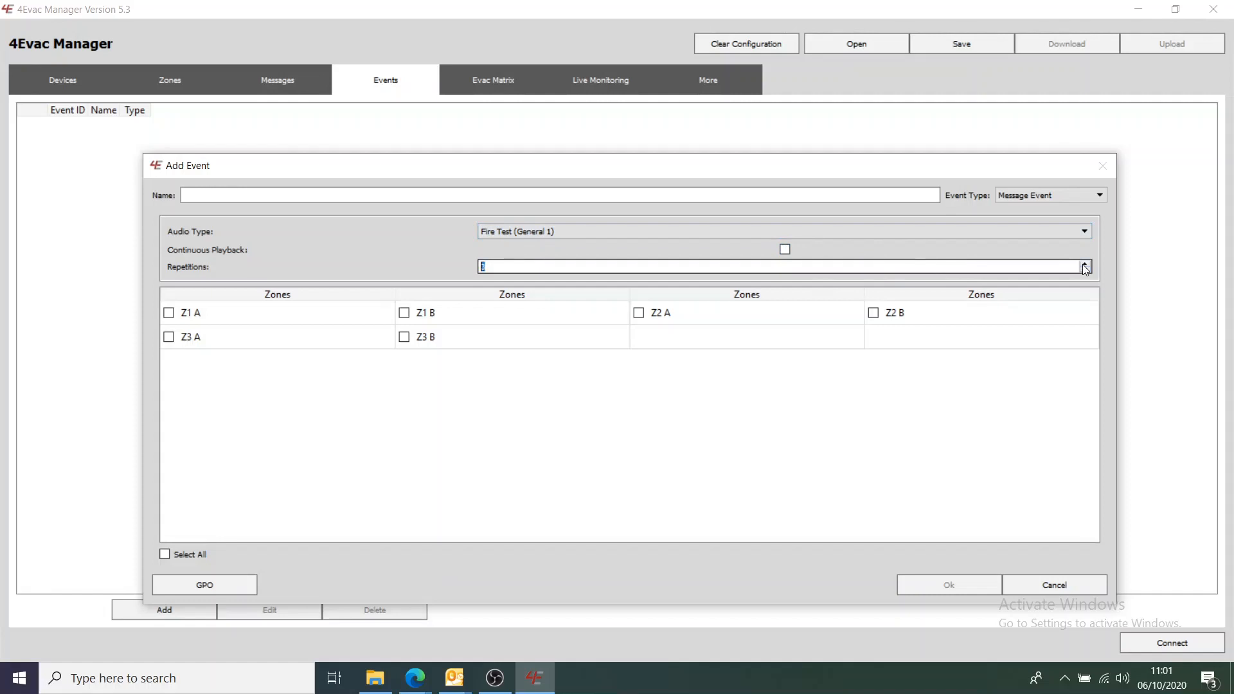
pyautogui.click(785, 250)
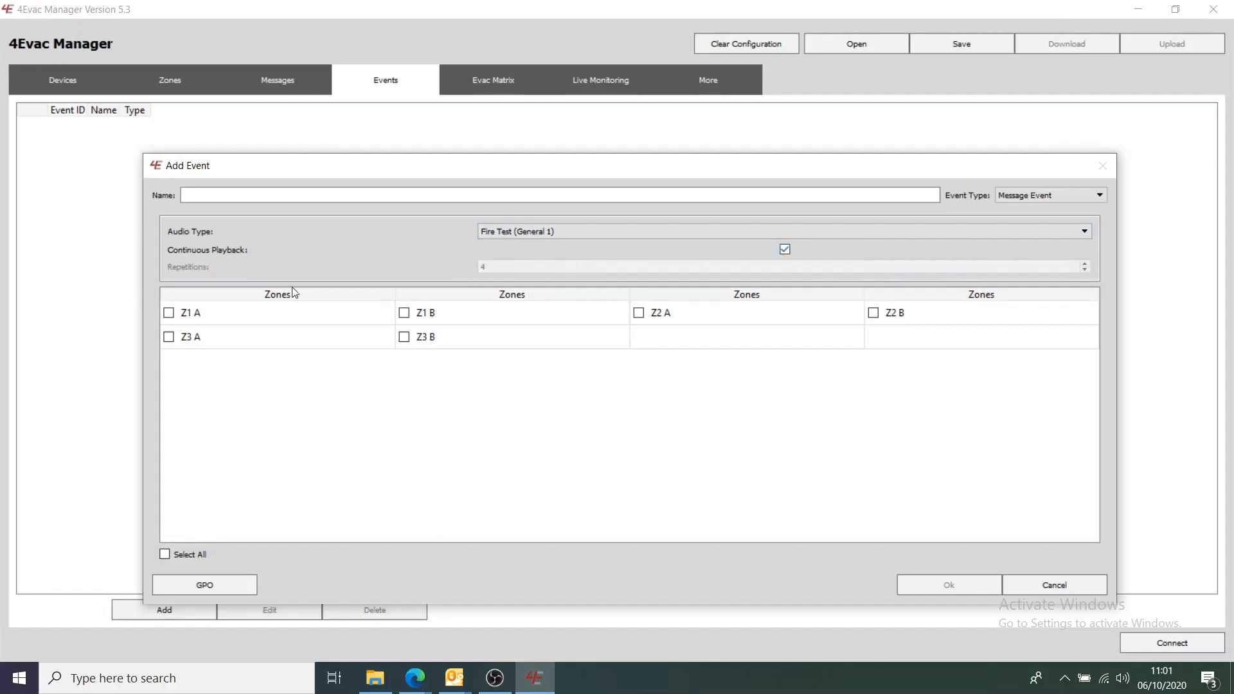
pyautogui.click(1025, 586)
pyautogui.click(279, 86)
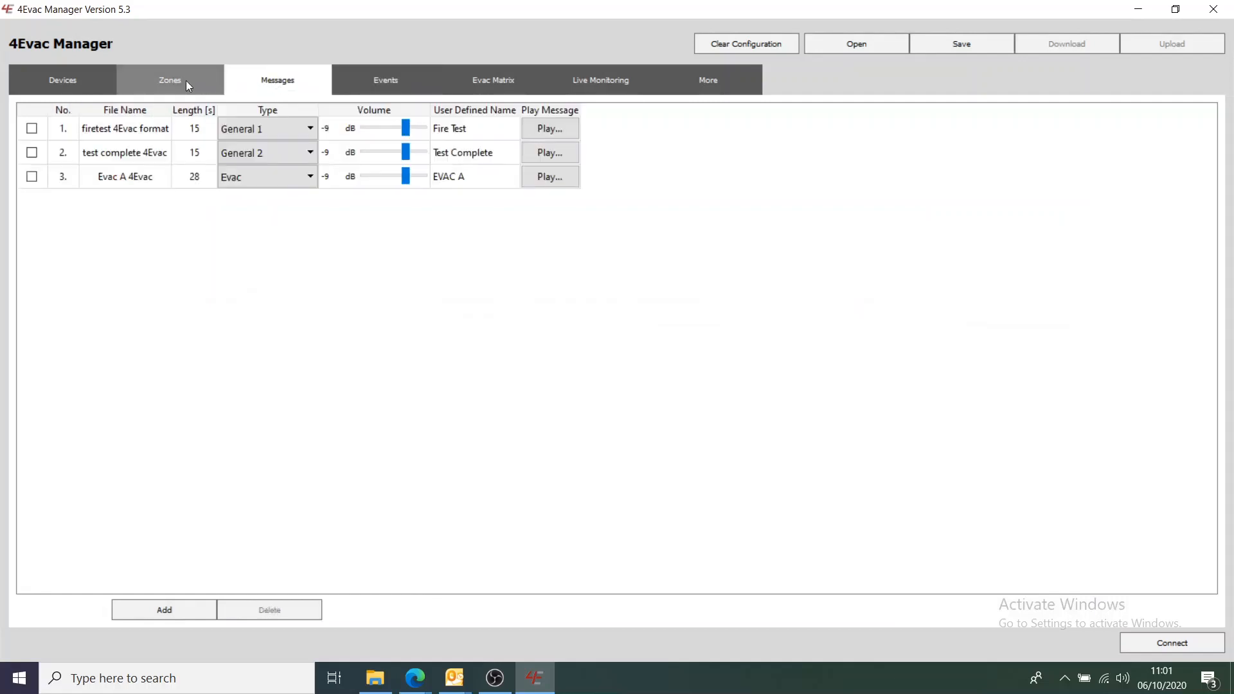
# - Open the SW6 Matrix device settings and toggle Line 1 EOL Monitoring, leaving it on
pyautogui.click(183, 80)
pyautogui.click(76, 81)
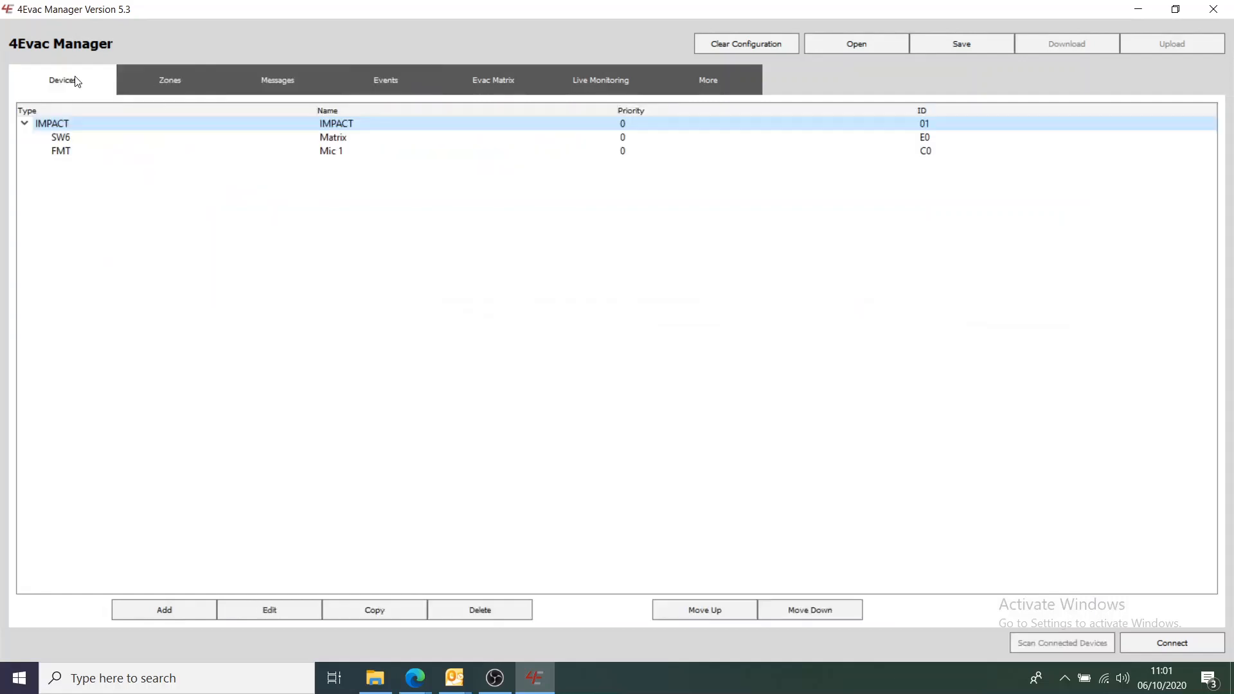
pyautogui.doubleClick(59, 138)
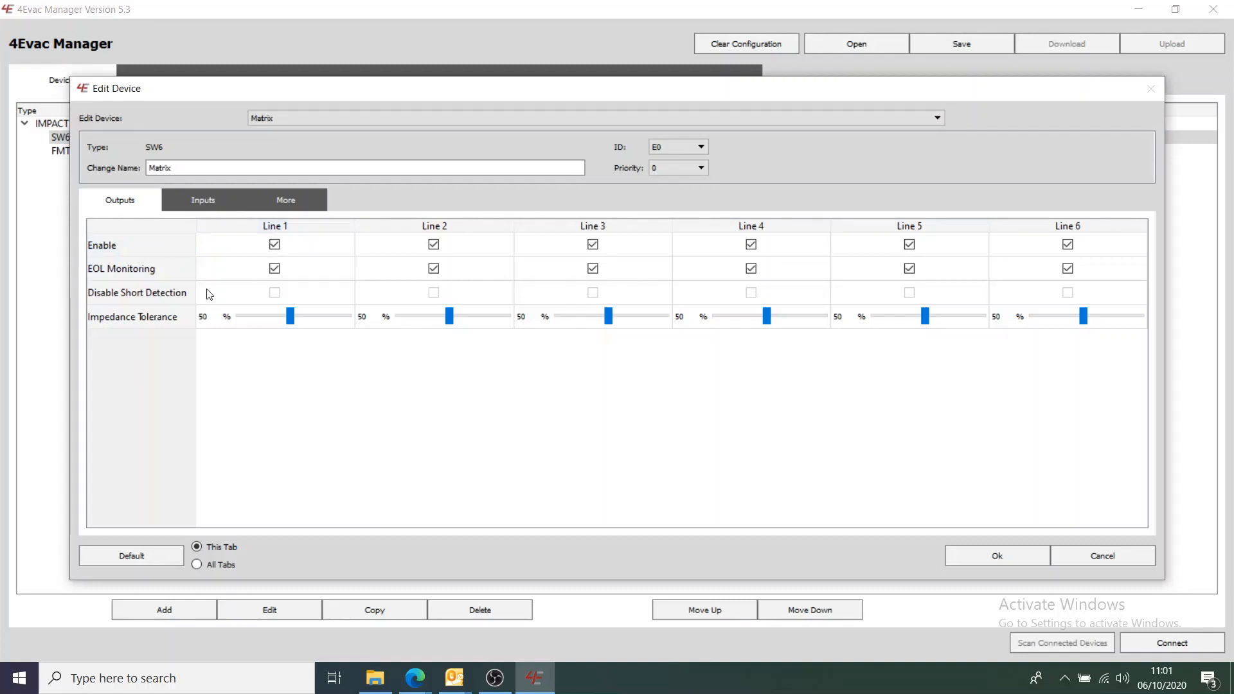
pyautogui.click(274, 270)
pyautogui.click(274, 272)
pyautogui.click(276, 271)
pyautogui.click(275, 269)
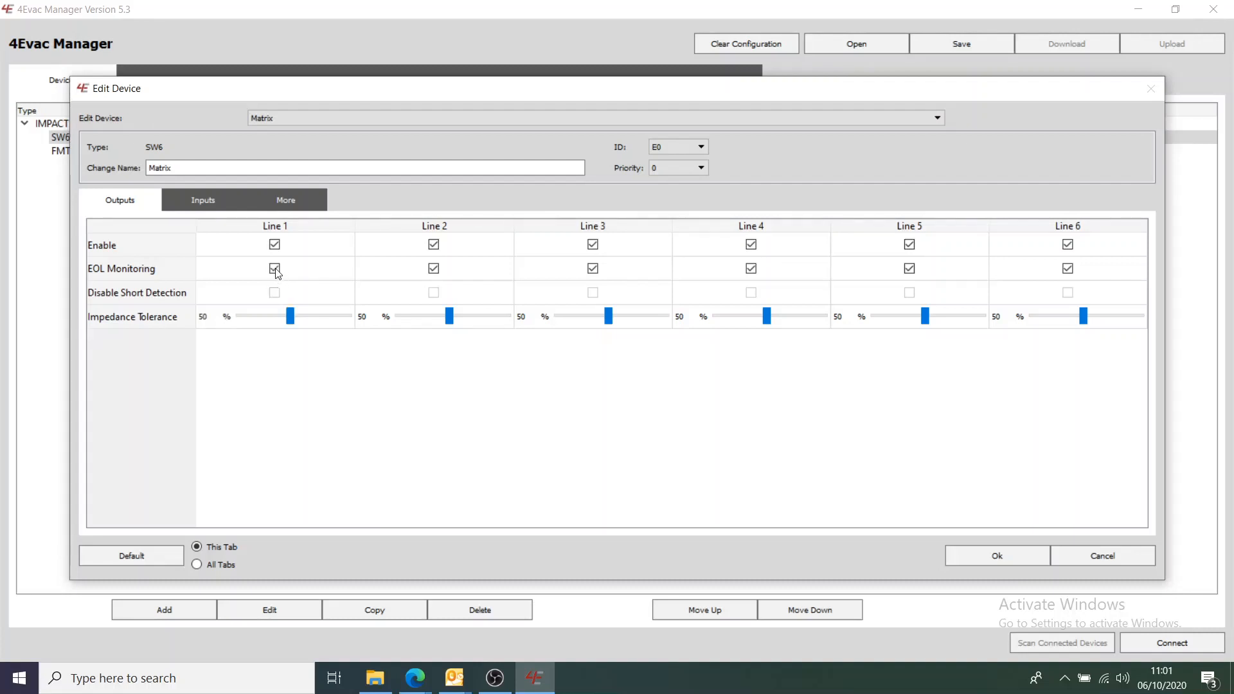
# - Review the Matrix's input and redundancy settings, then close the dialog with Ok
pyautogui.click(204, 200)
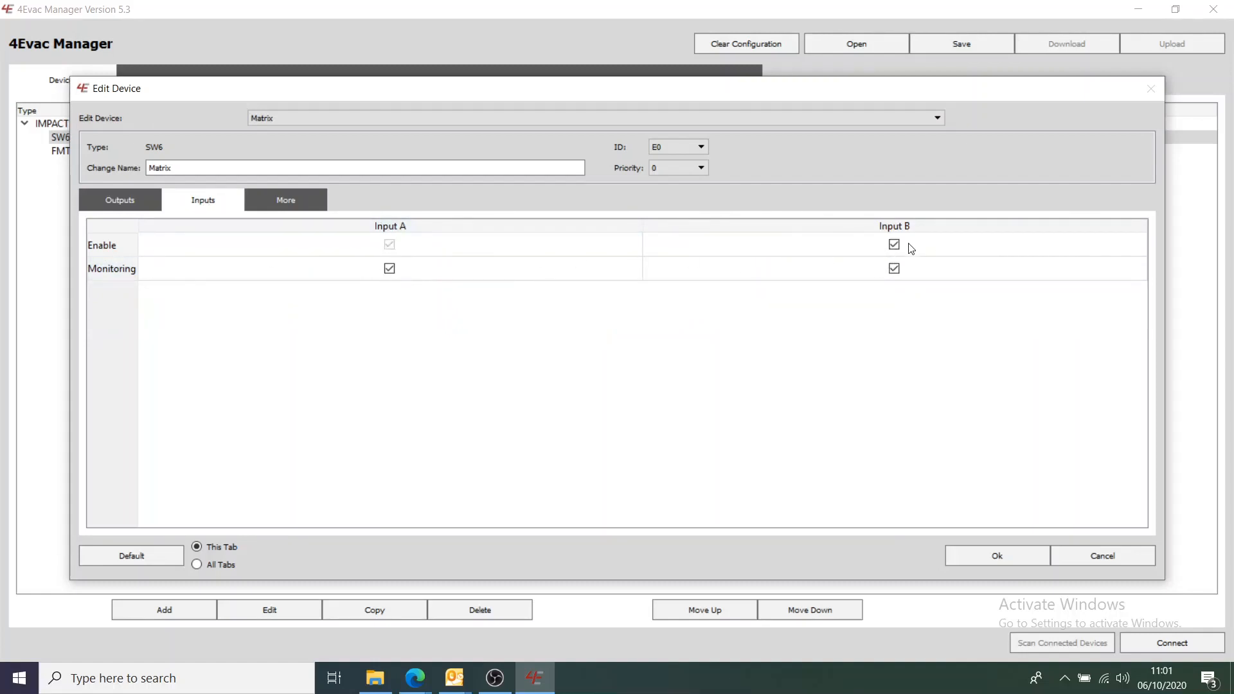
pyautogui.click(391, 271)
pyautogui.click(305, 206)
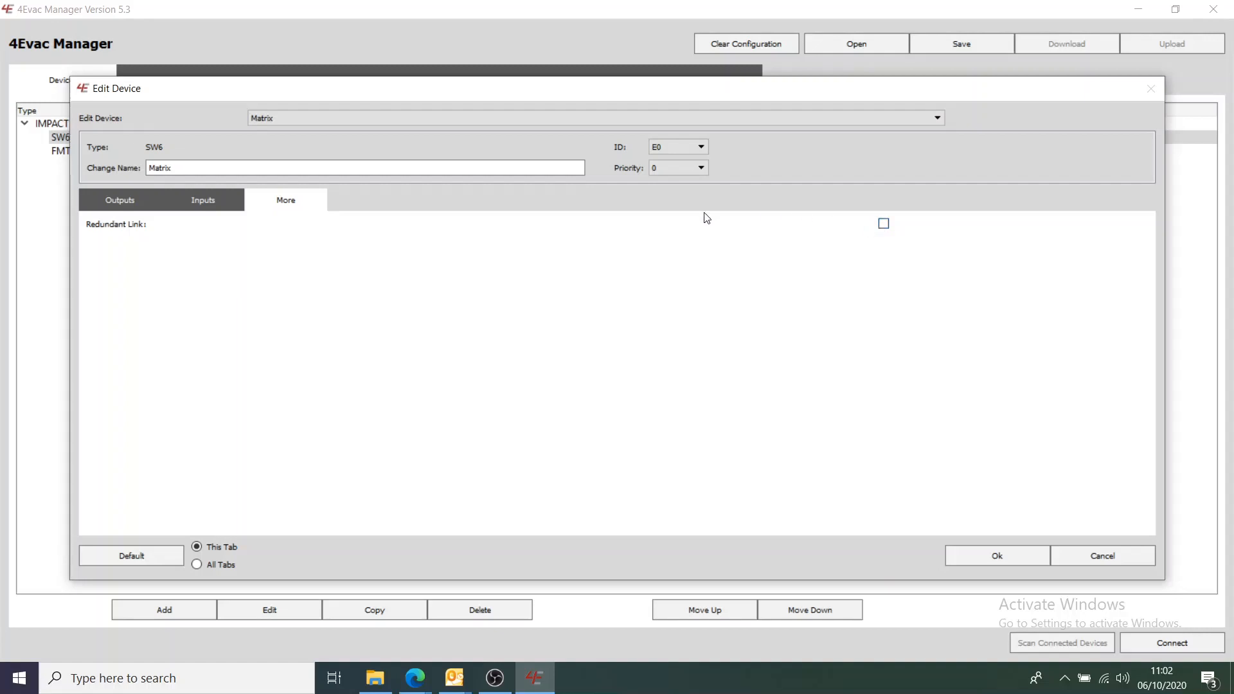
pyautogui.click(219, 202)
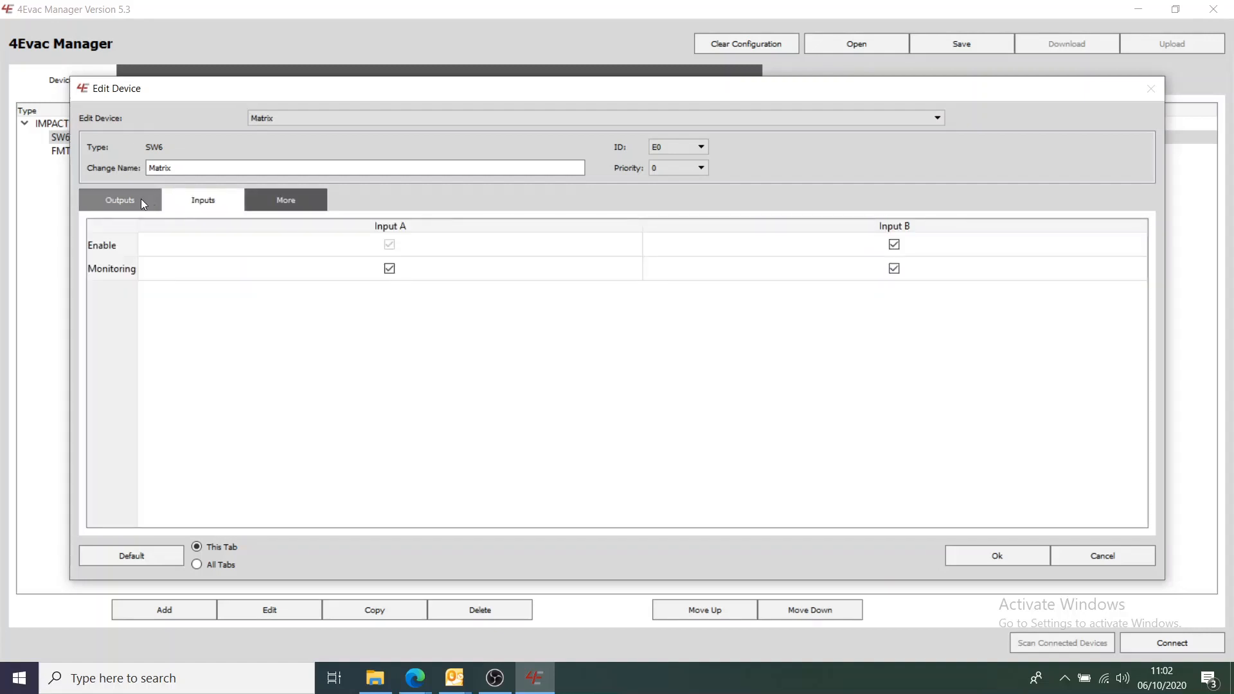
pyautogui.click(142, 204)
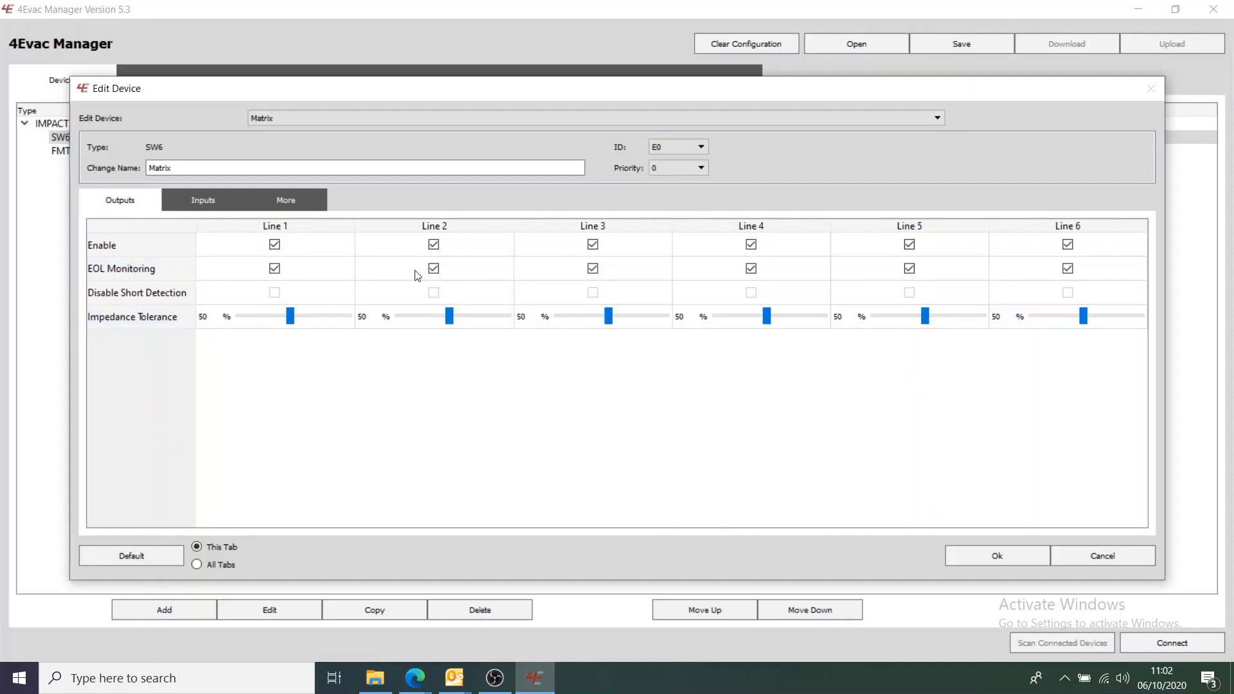
pyautogui.click(230, 207)
pyautogui.click(151, 205)
pyautogui.click(996, 555)
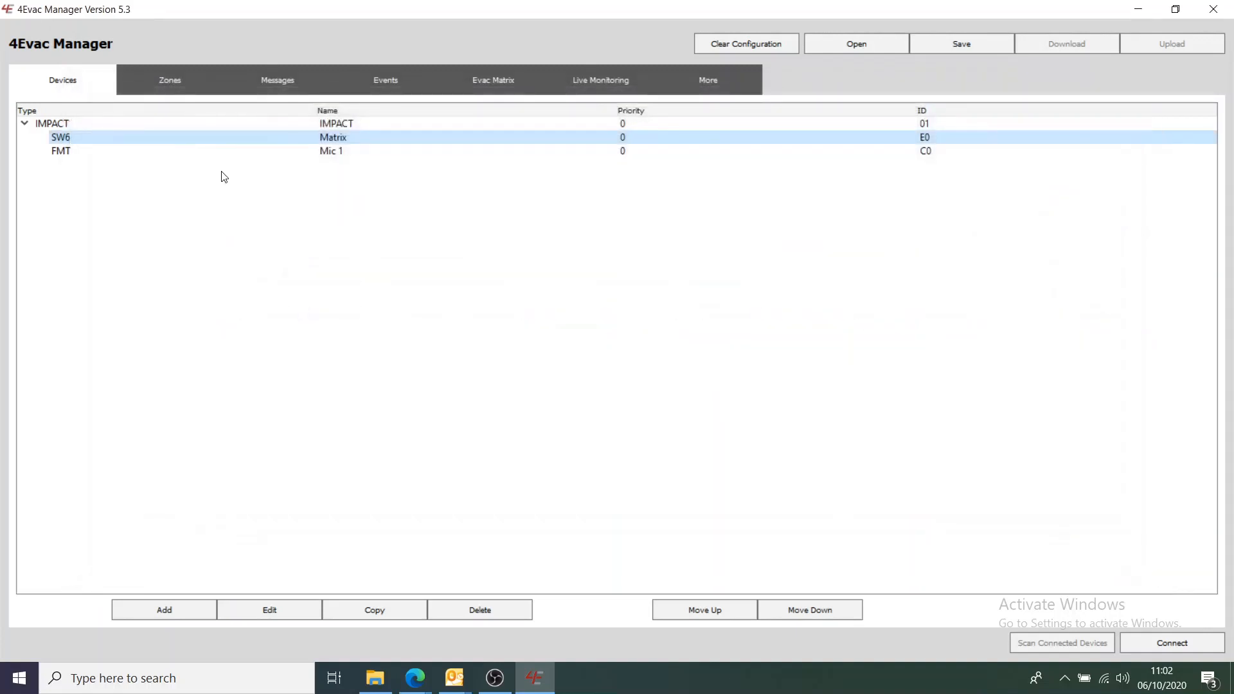
# - Open Mic 1 and set Page 1 buttons 1, 2, 3 to Zones 1–3 and button 7 to All Call
pyautogui.doubleClick(64, 153)
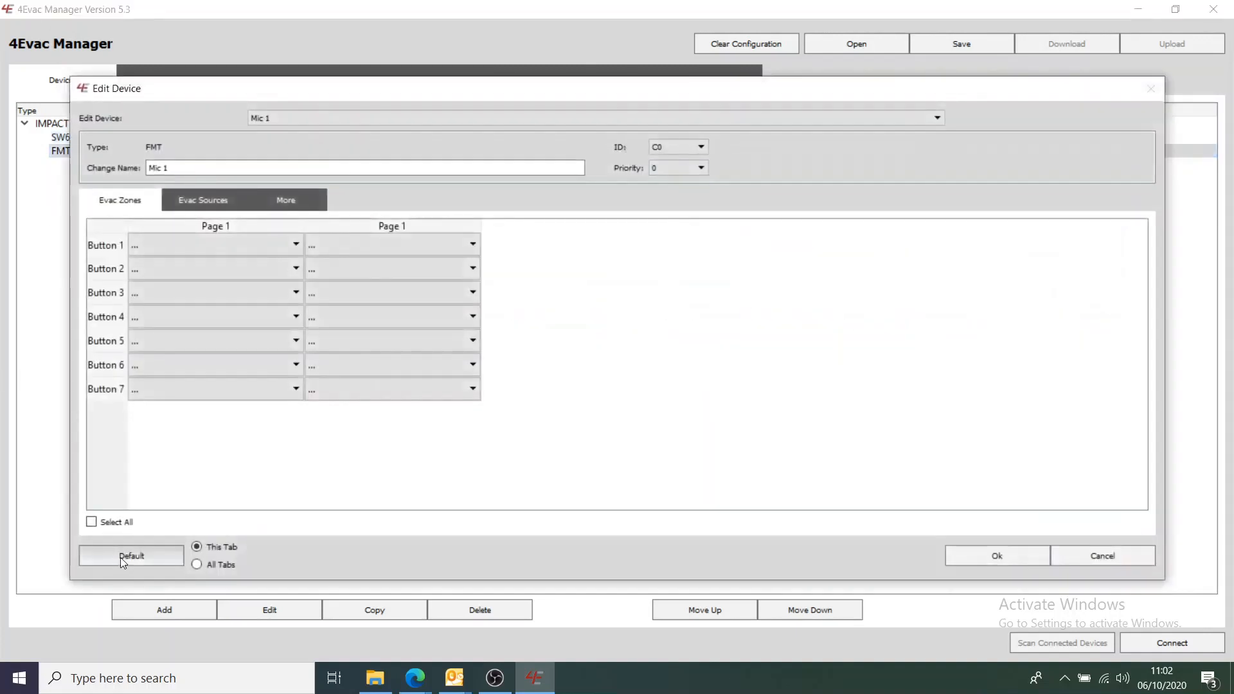
pyautogui.click(175, 242)
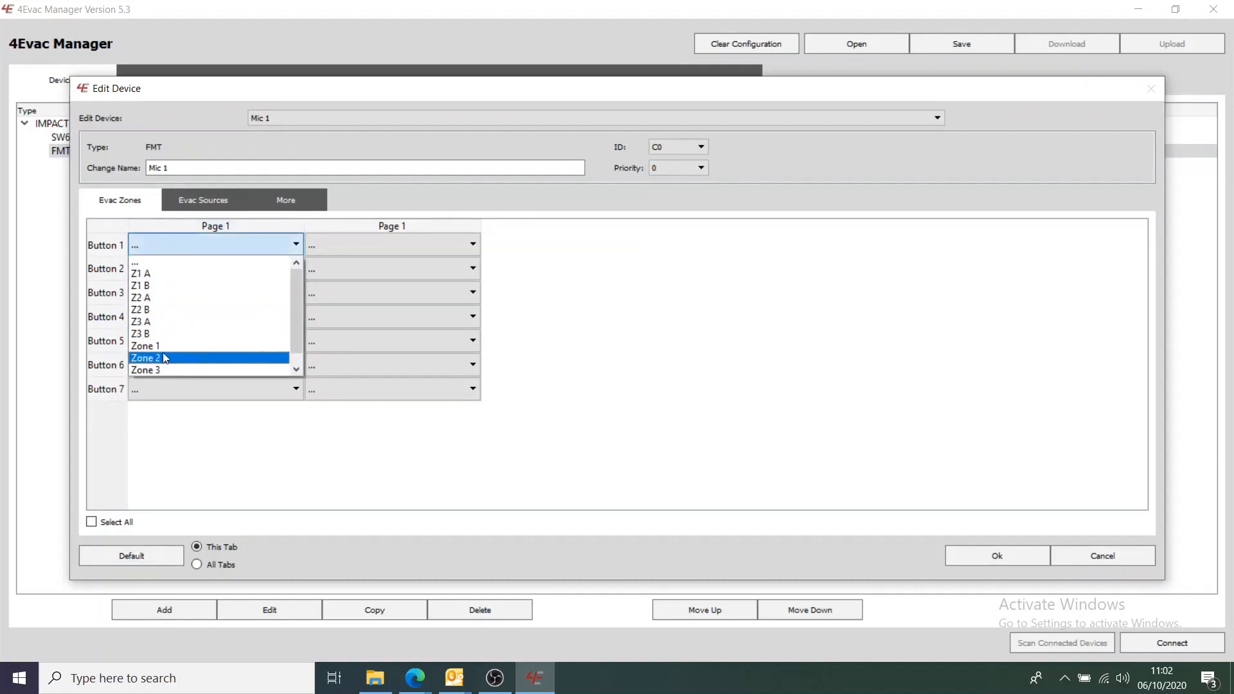
pyautogui.click(163, 347)
pyautogui.click(171, 271)
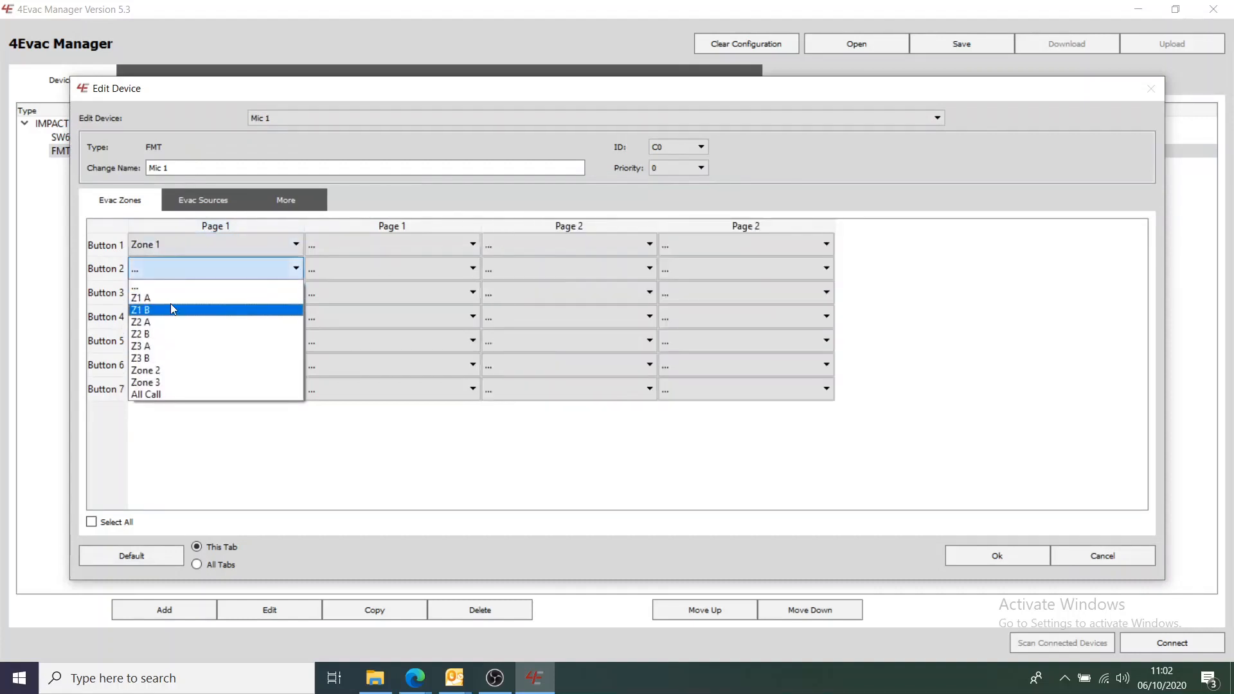
pyautogui.click(170, 373)
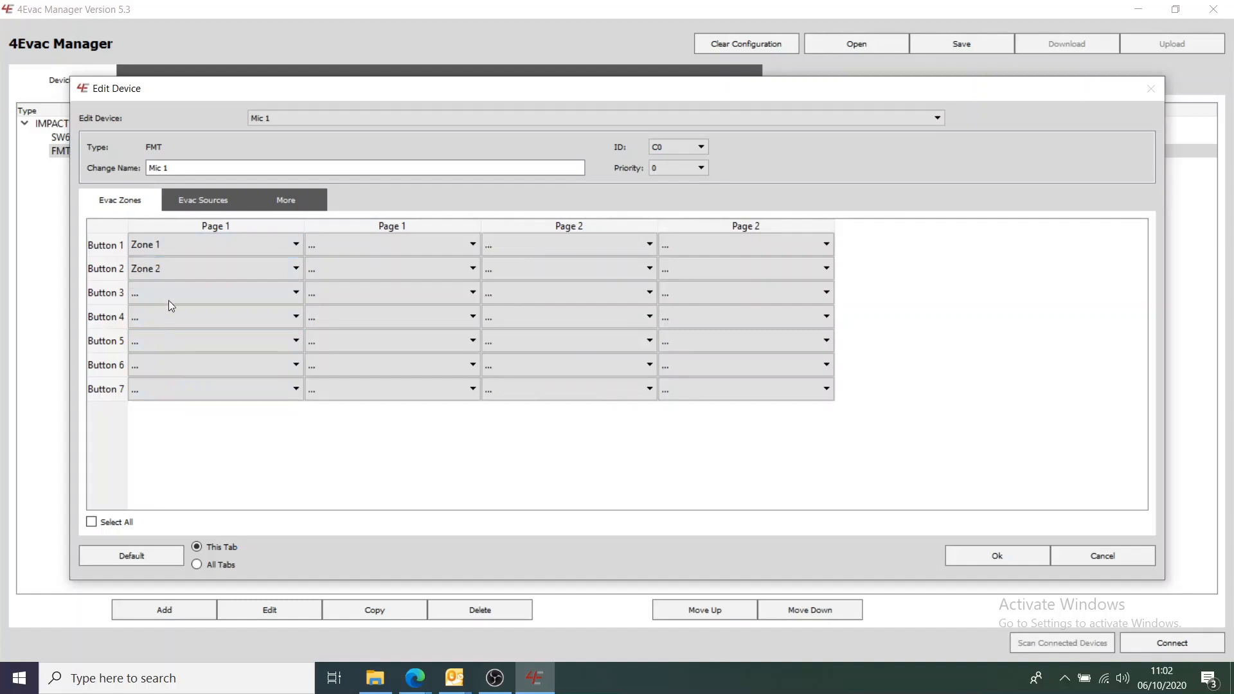
pyautogui.click(172, 292)
pyautogui.click(172, 388)
pyautogui.click(171, 383)
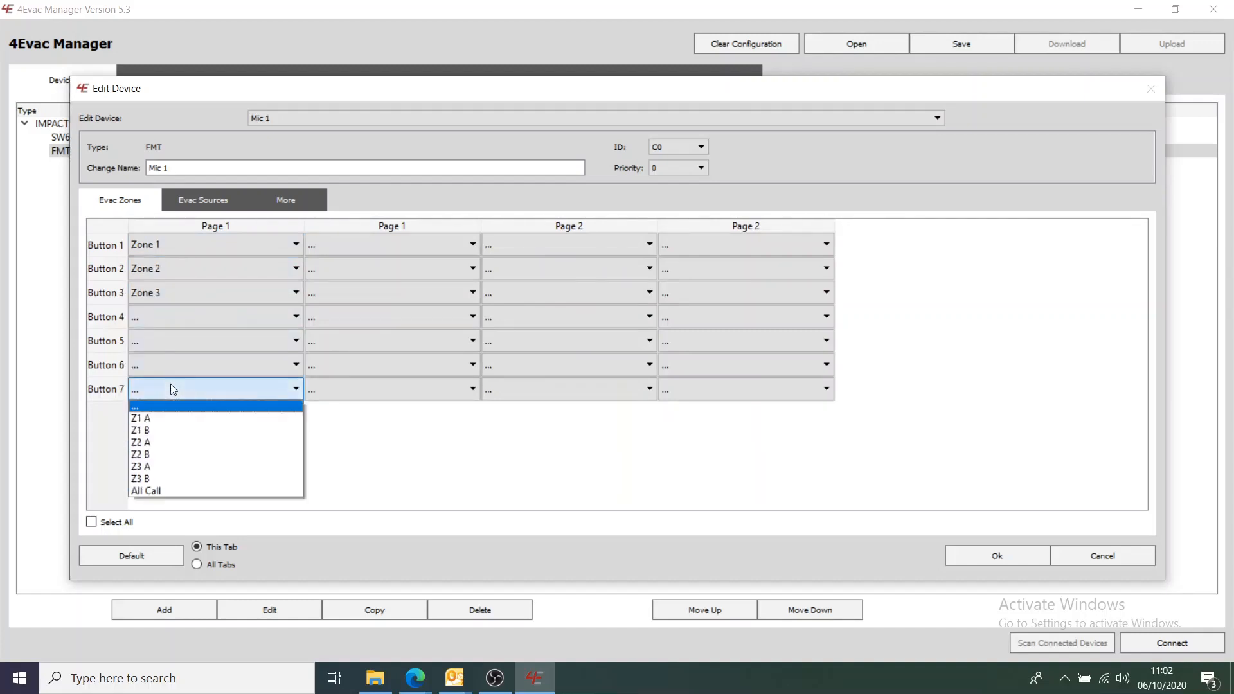
pyautogui.click(181, 493)
pyautogui.click(205, 200)
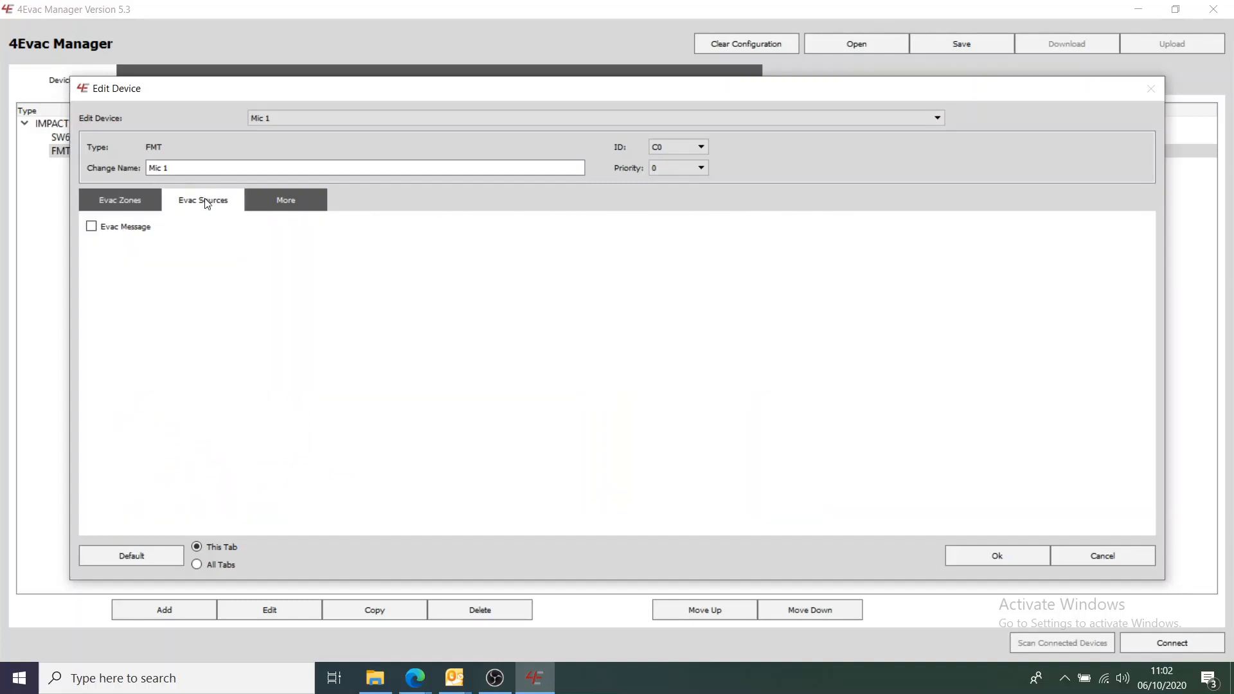
# - Tick Evac Message as an evac source for Mic 1
pyautogui.click(92, 227)
# - Enable Buzzer Feedback On User Action in Mic 1's More settings
pyautogui.click(267, 202)
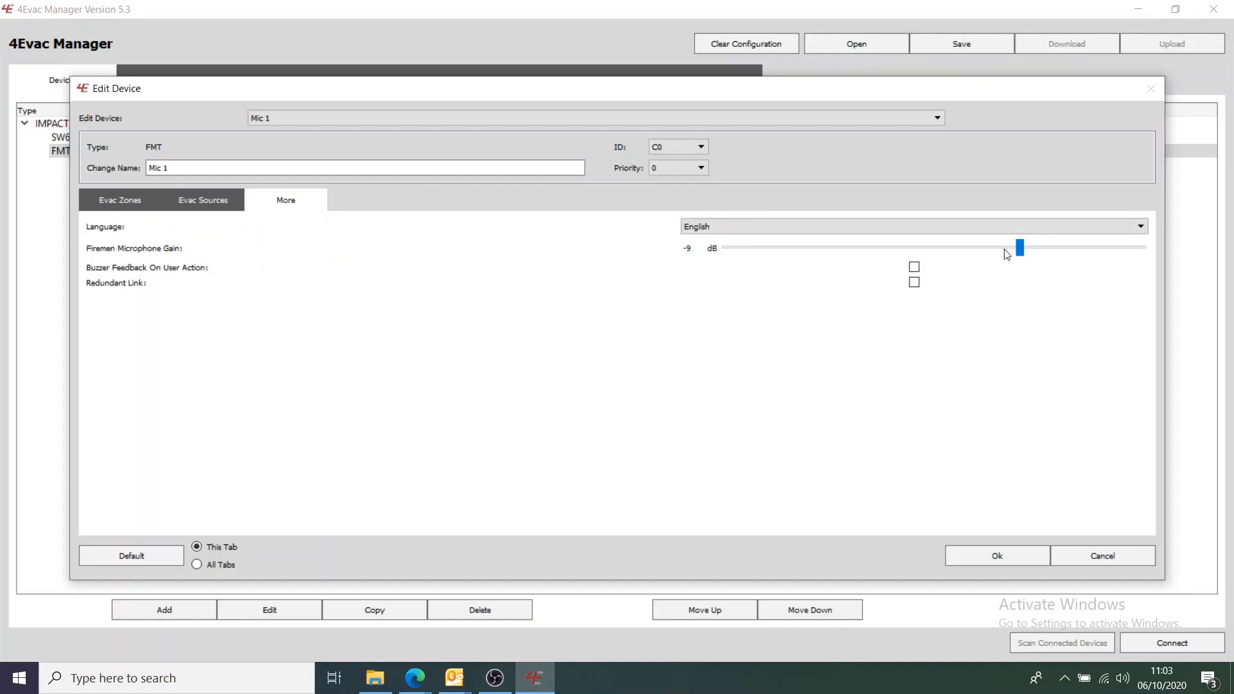
pyautogui.click(914, 267)
# - Confirm Mic 1's edits with Ok and begin saving via the export directory chooser
pyautogui.click(989, 558)
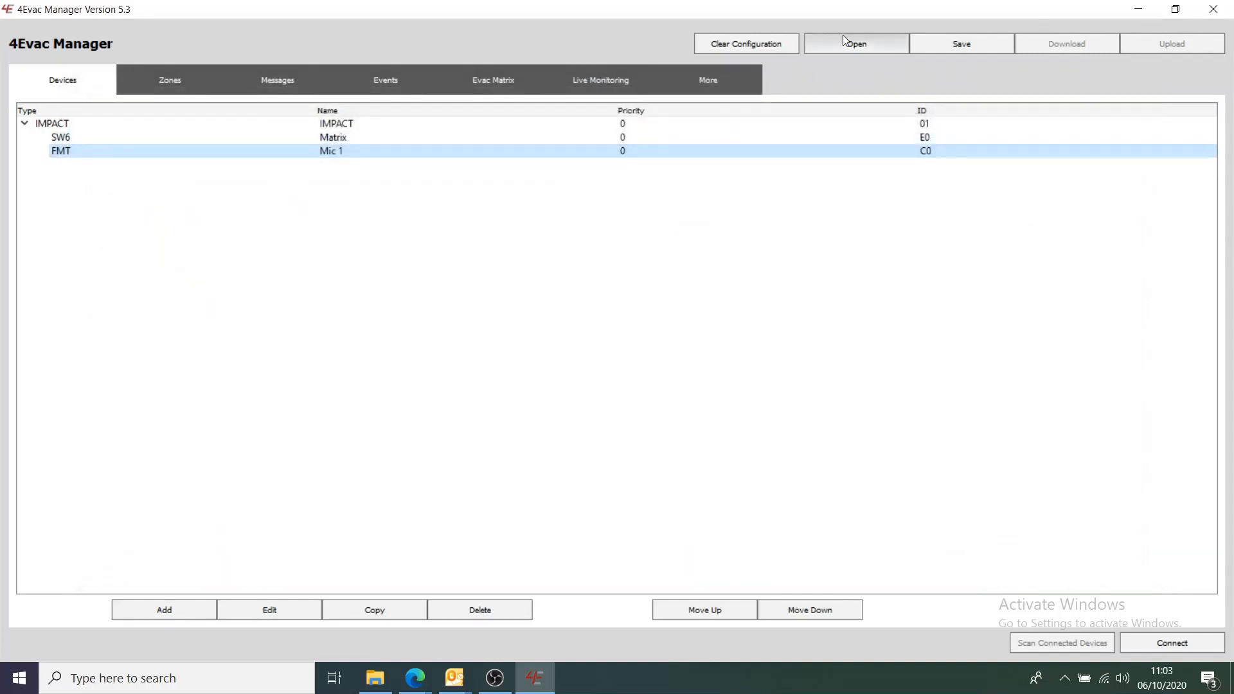
pyautogui.click(956, 49)
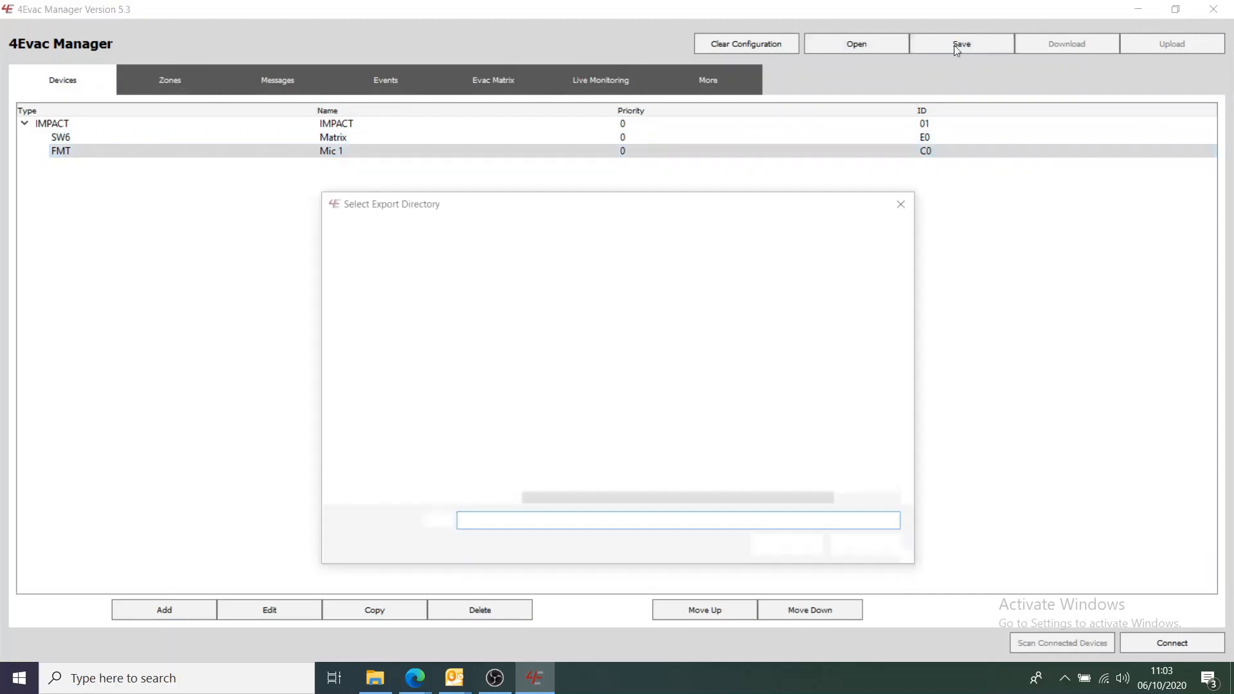